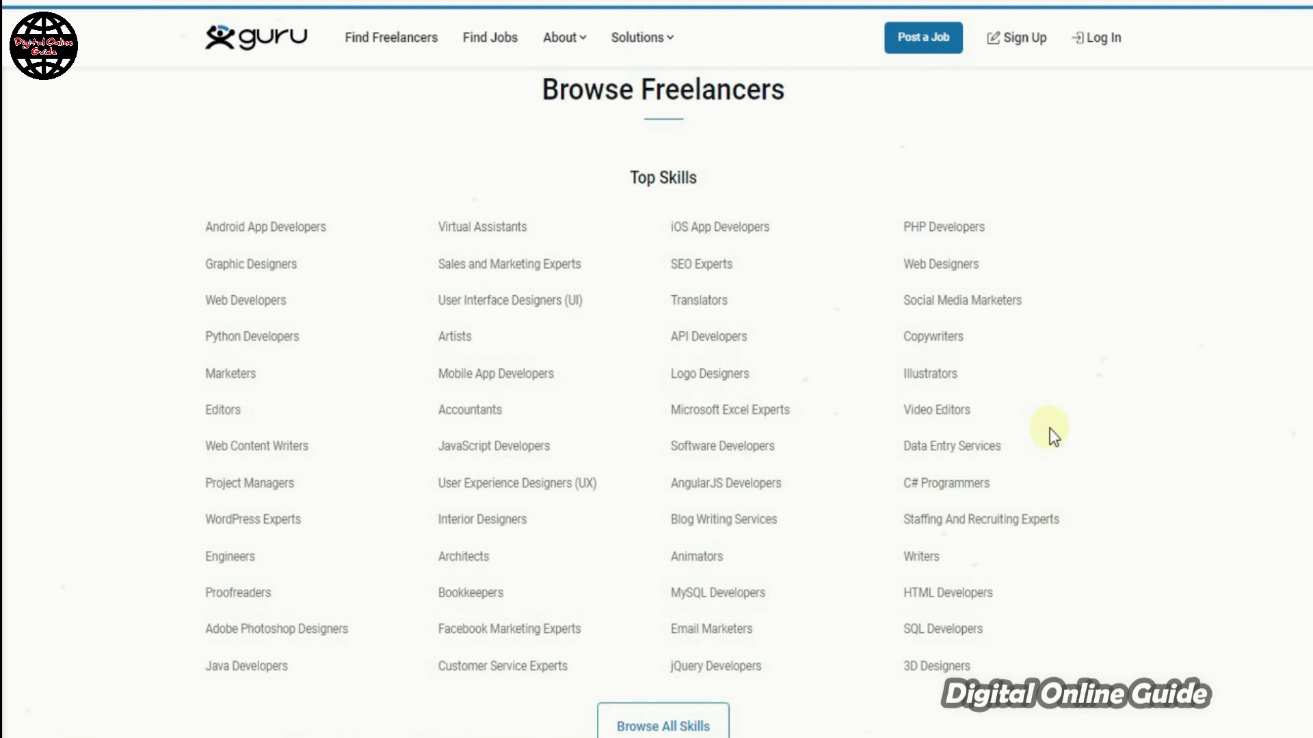
Open the Sign Up form from the home page and proceed to the account type selection
scroll(407, 246, down, 8)
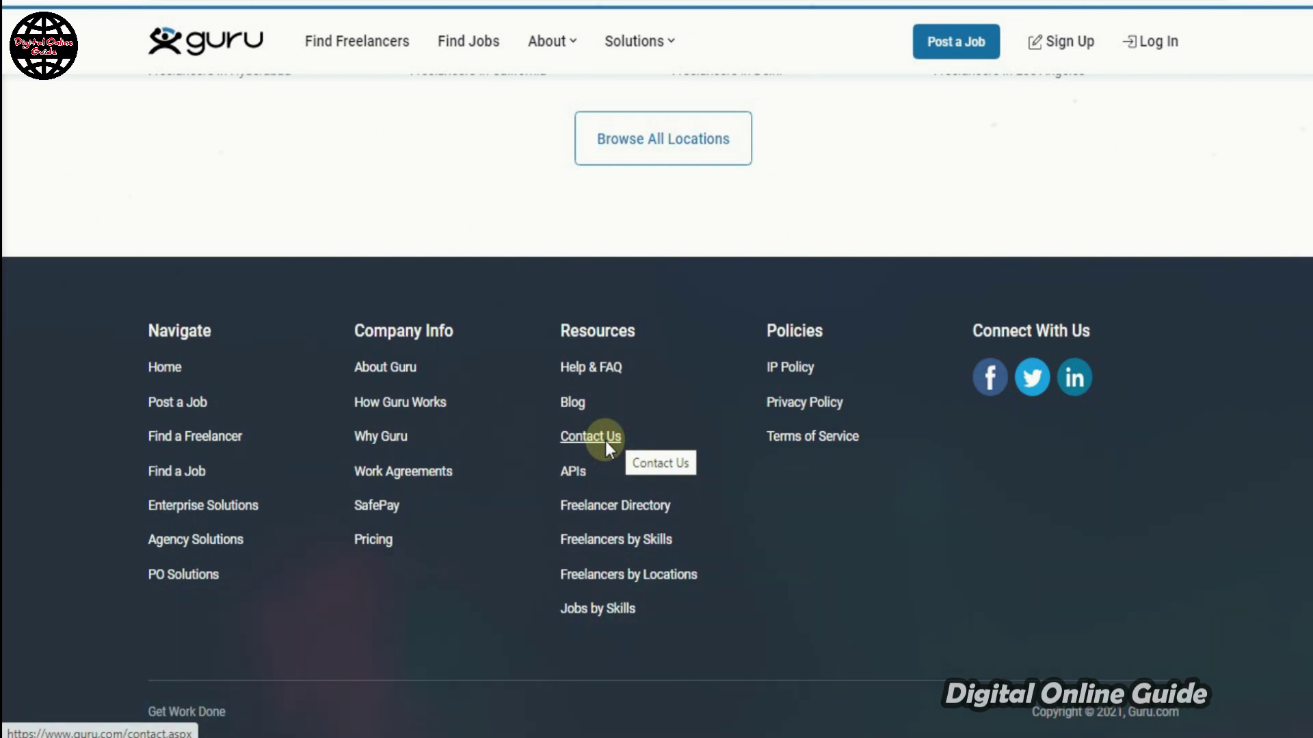
click(605, 441)
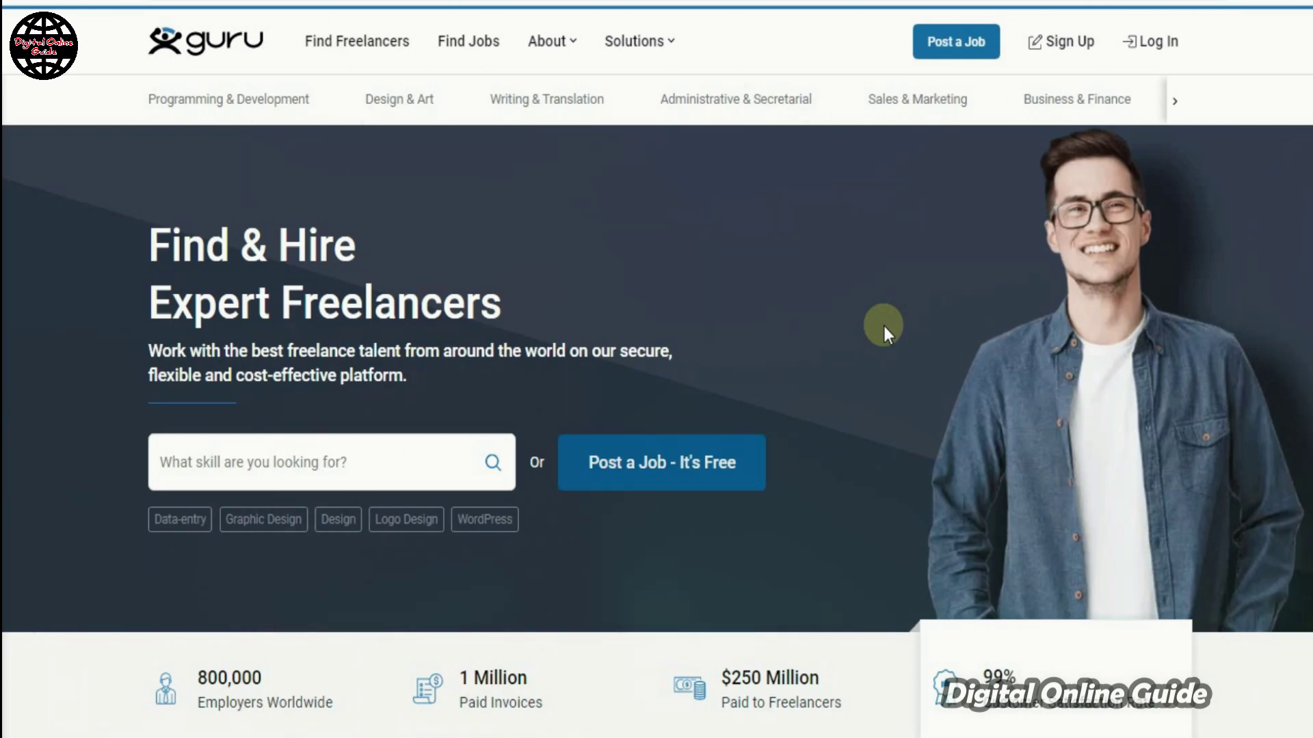
click(1083, 59)
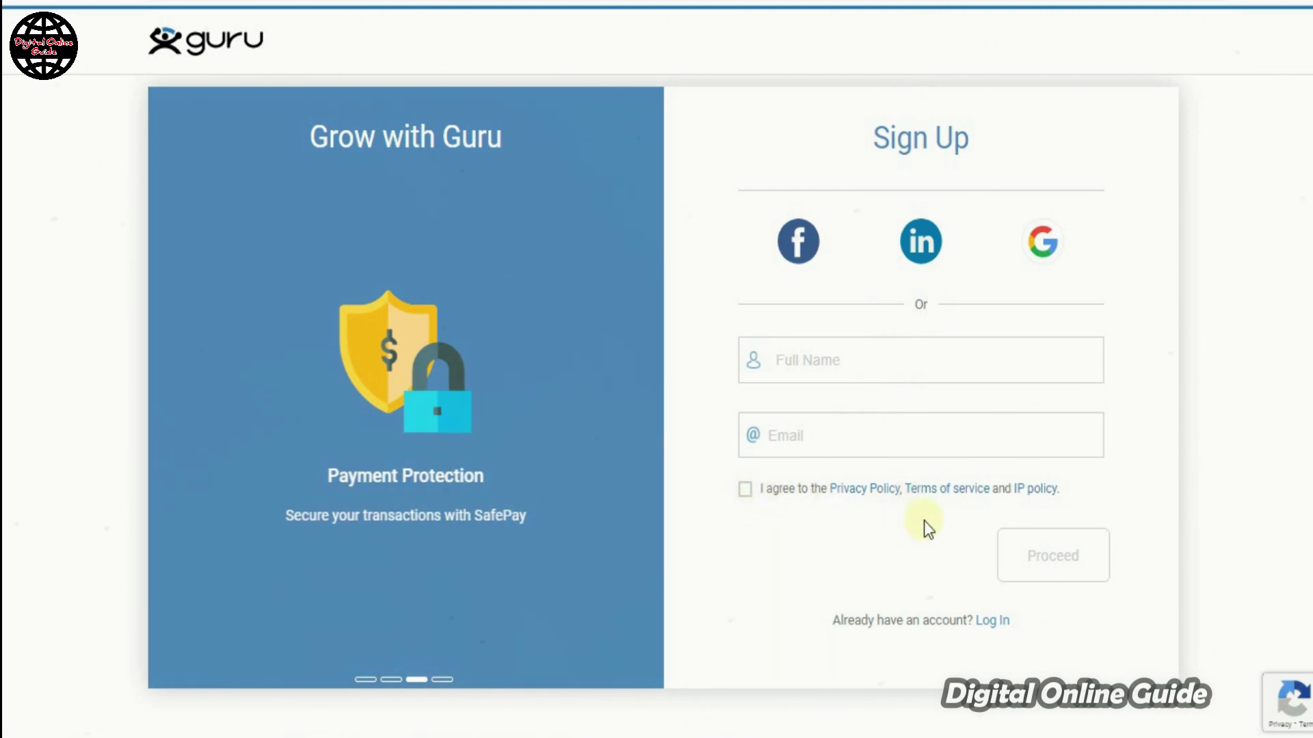
click(1067, 580)
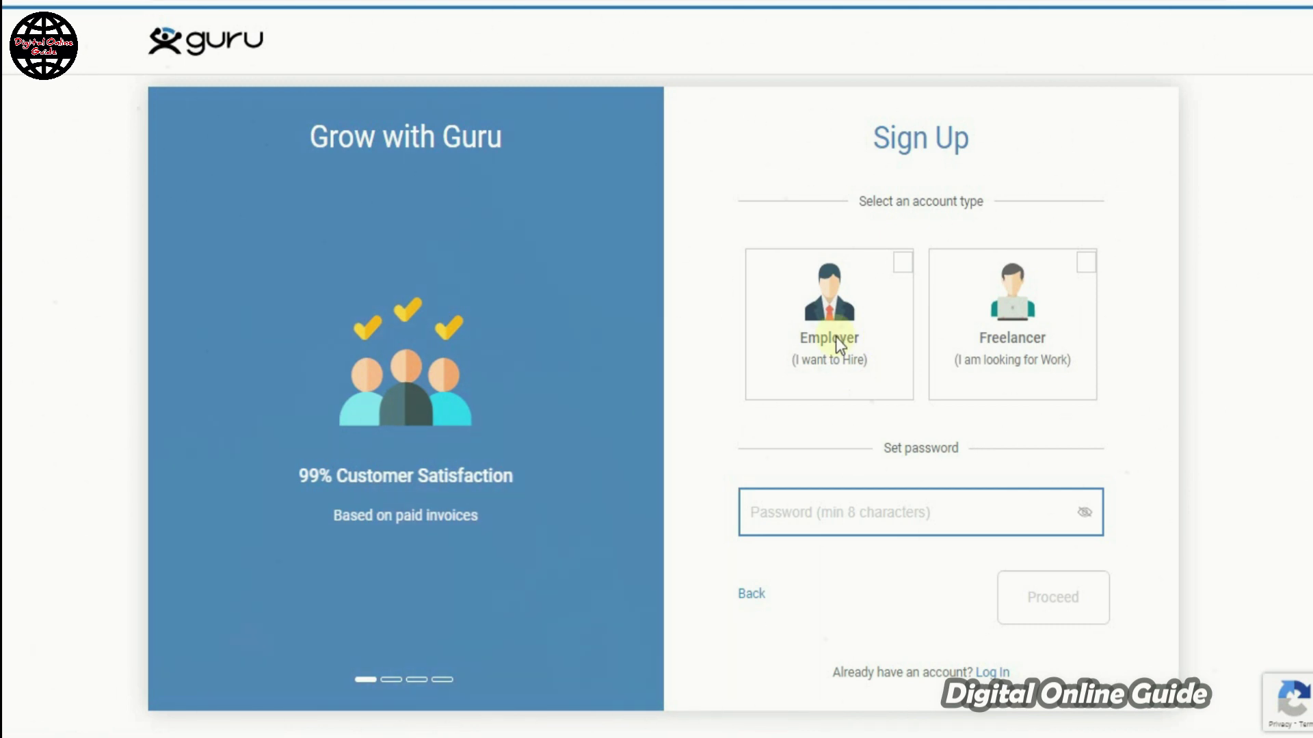
Choose the Freelancer account type, enter the account password and proceed with the registration
click(1053, 346)
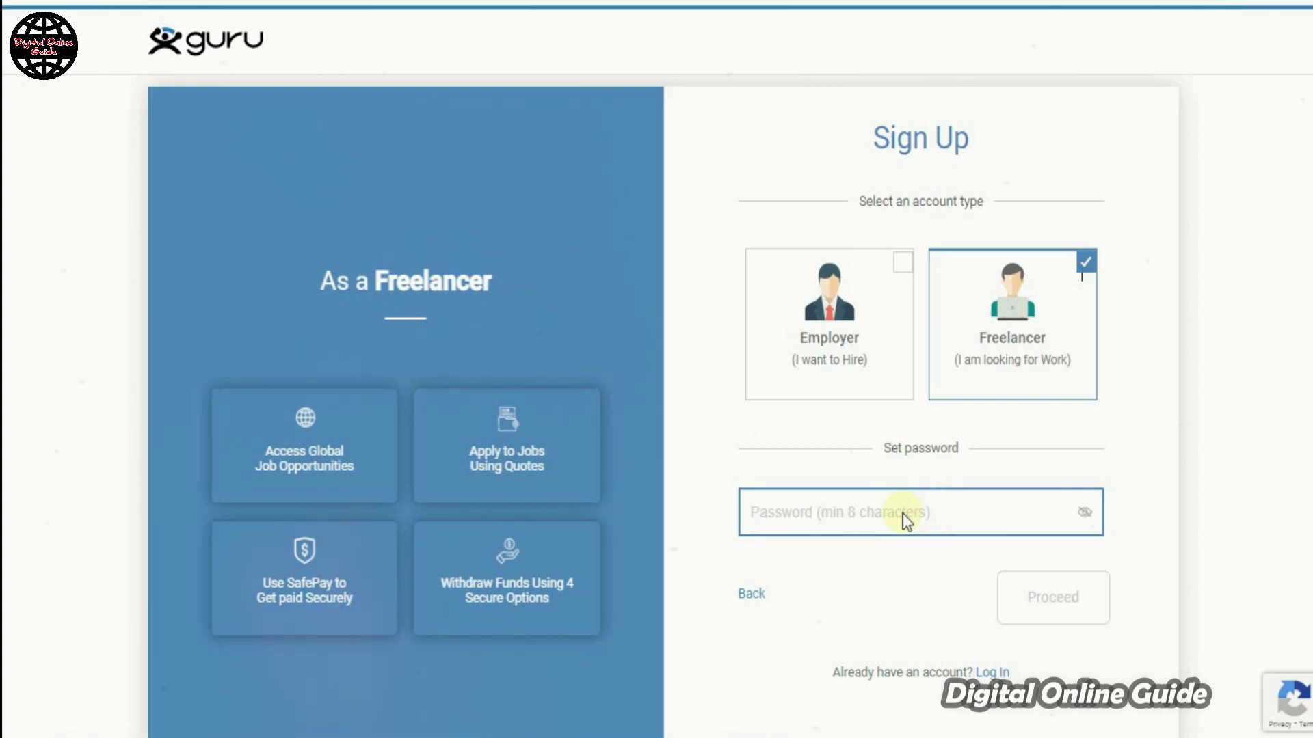
key(ctrl+v)
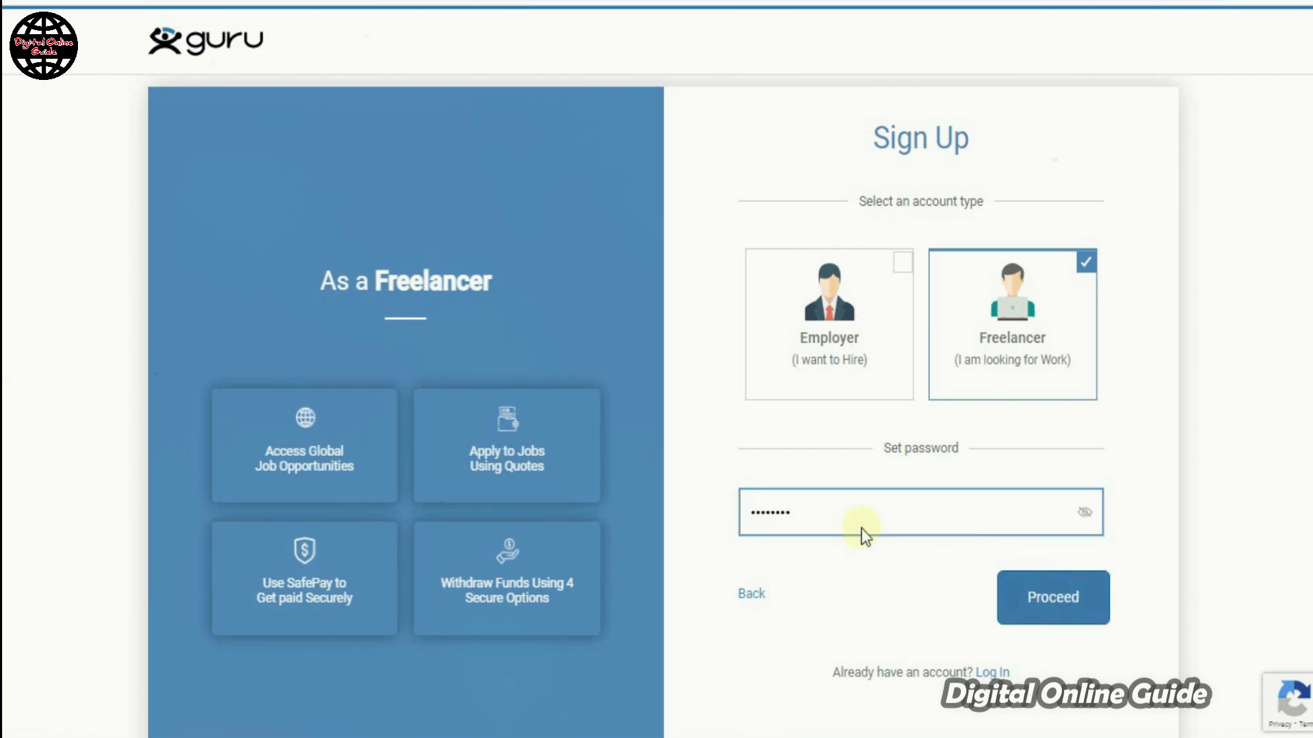
click(1070, 621)
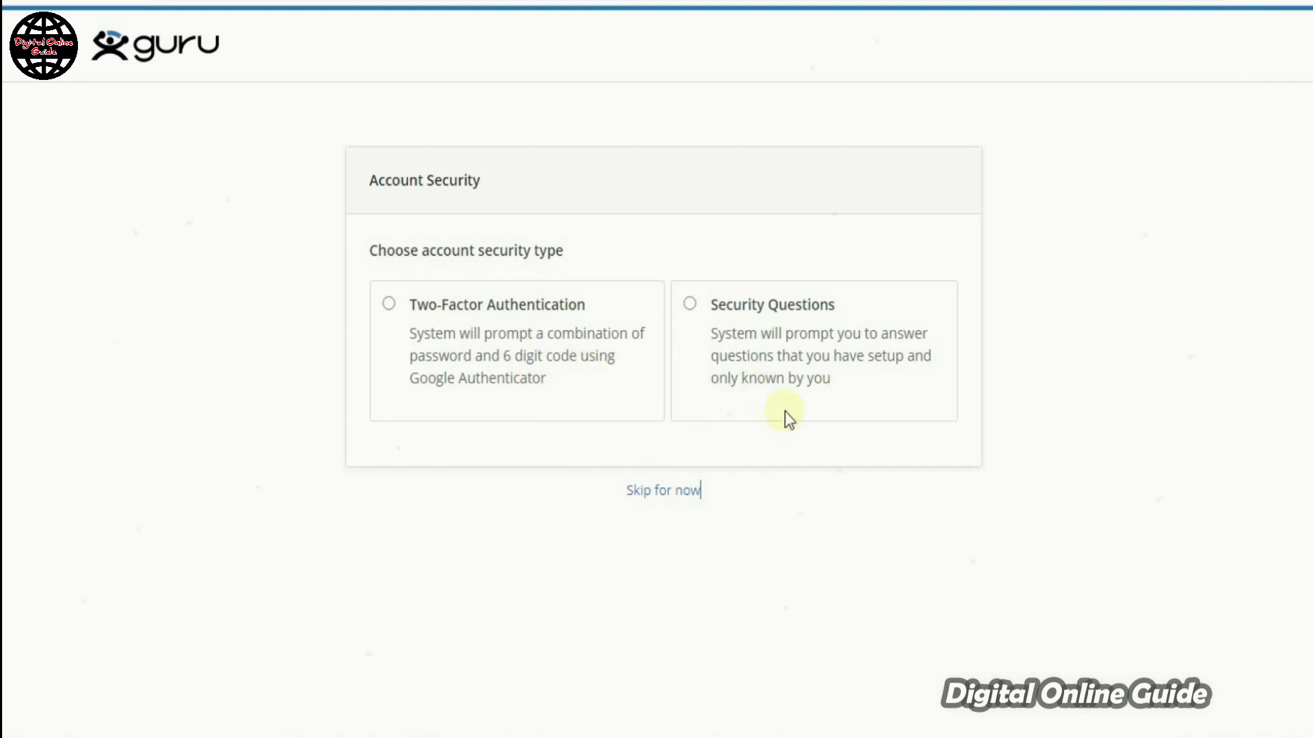
Choose Security Questions as the account security type and submit the public identity and contact information page
click(766, 383)
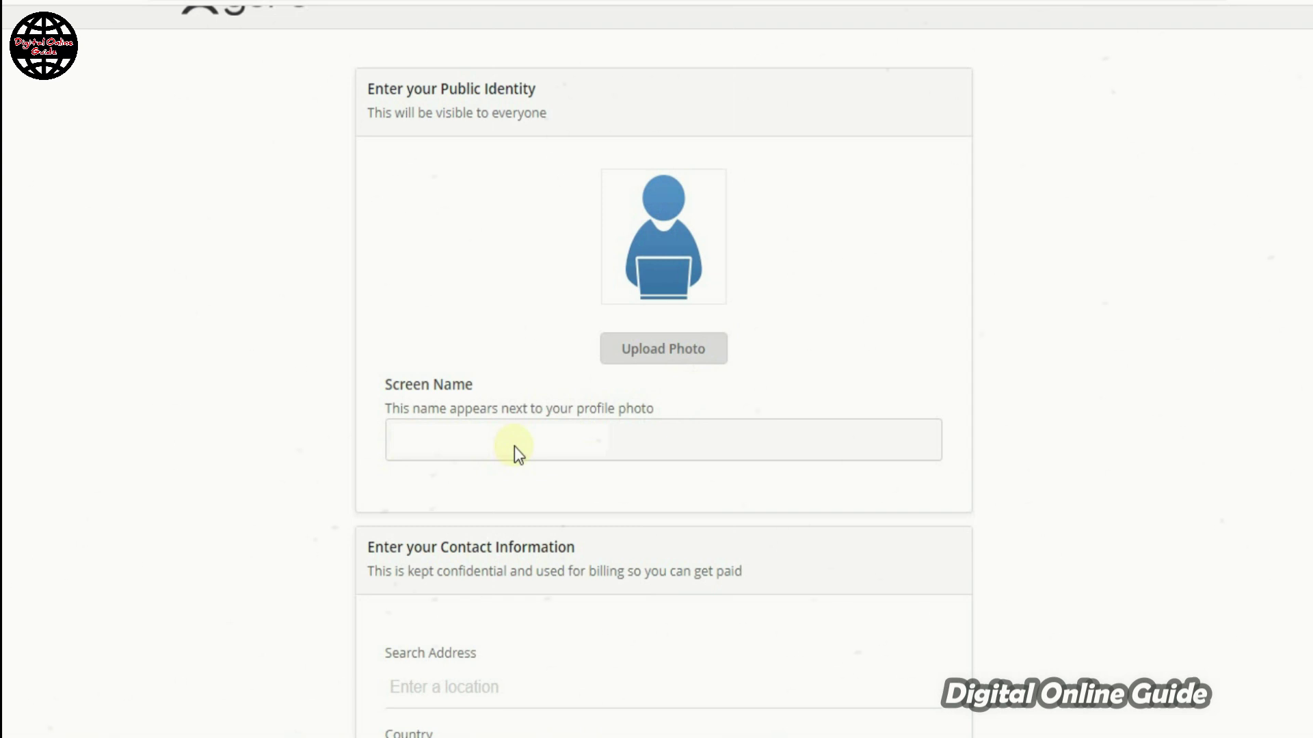
scroll(514, 446, down, 5)
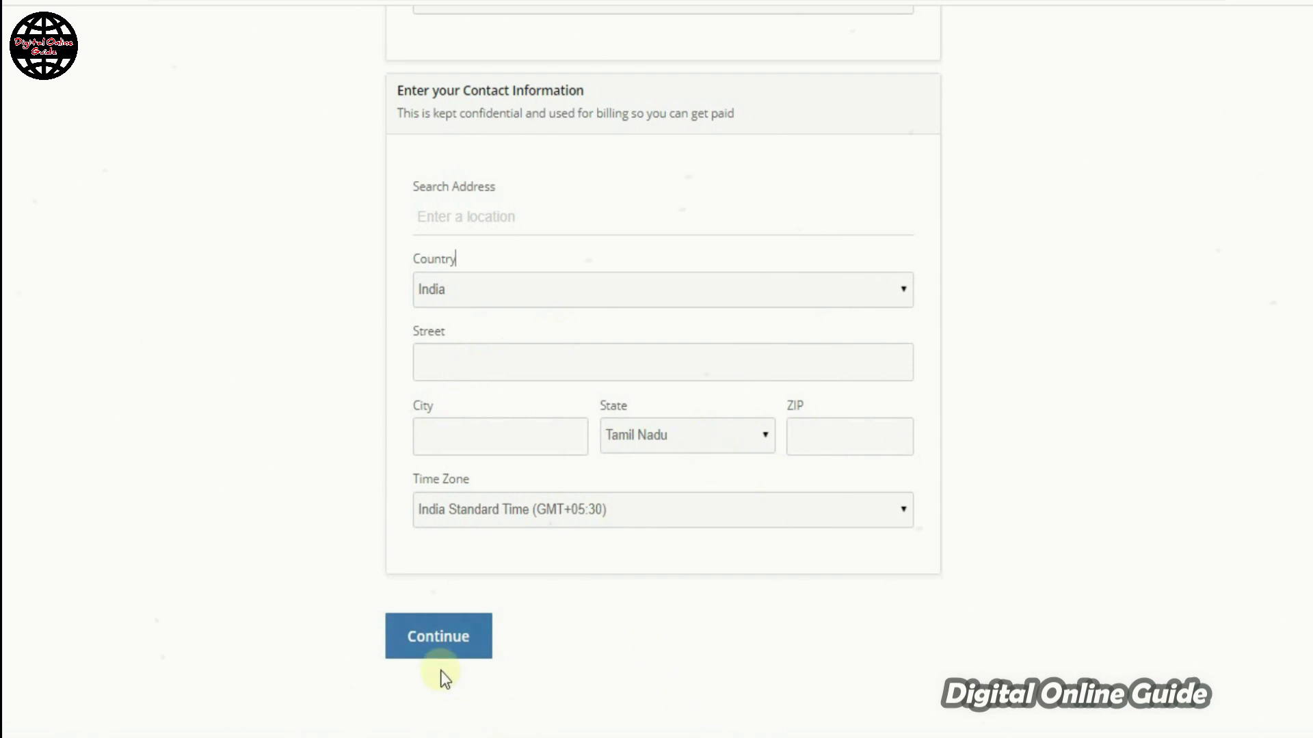
click(438, 646)
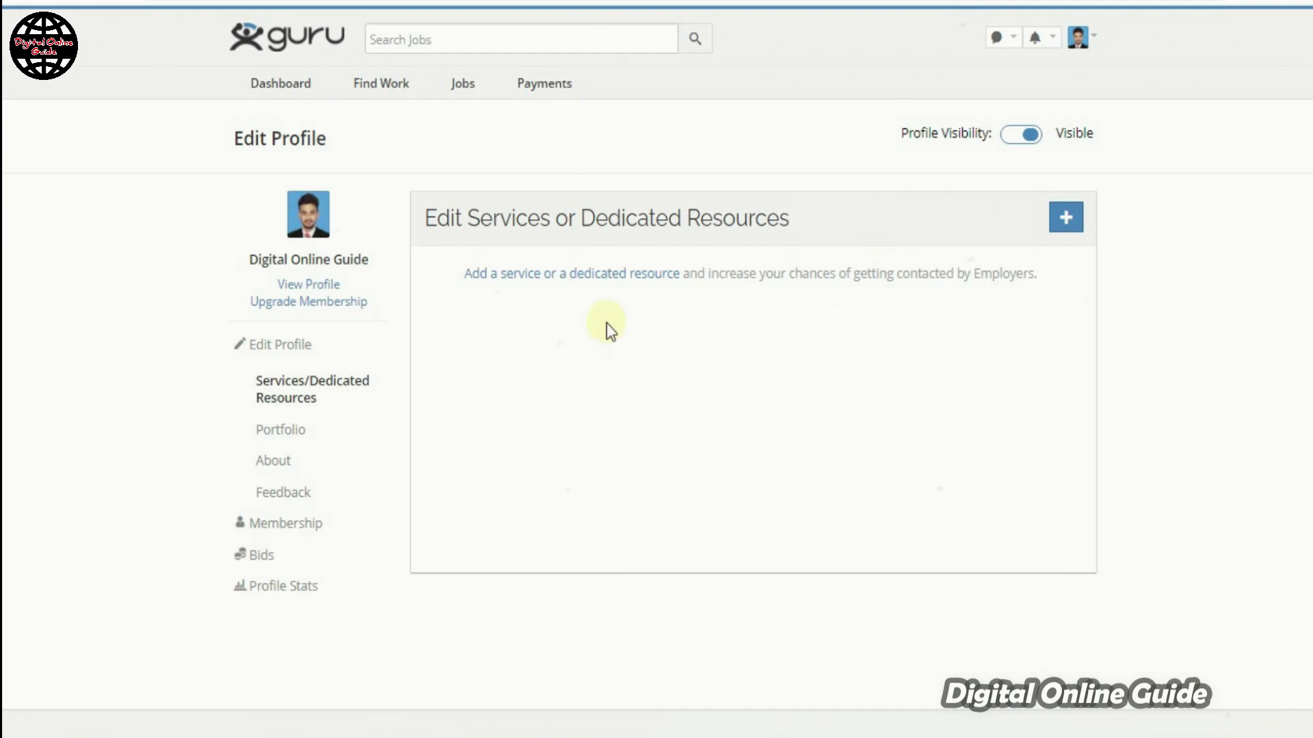
Start adding a service under Services/Dedicated Resources in the profile
click(1075, 234)
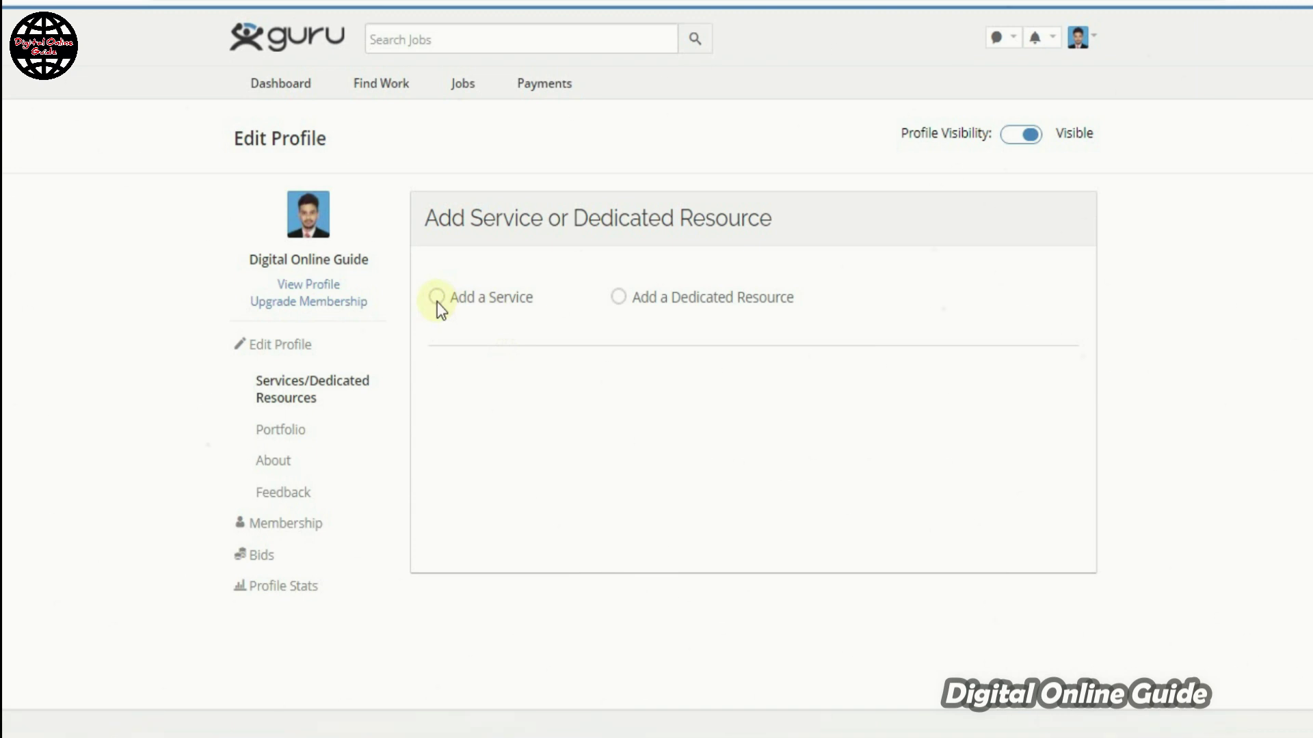
click(437, 298)
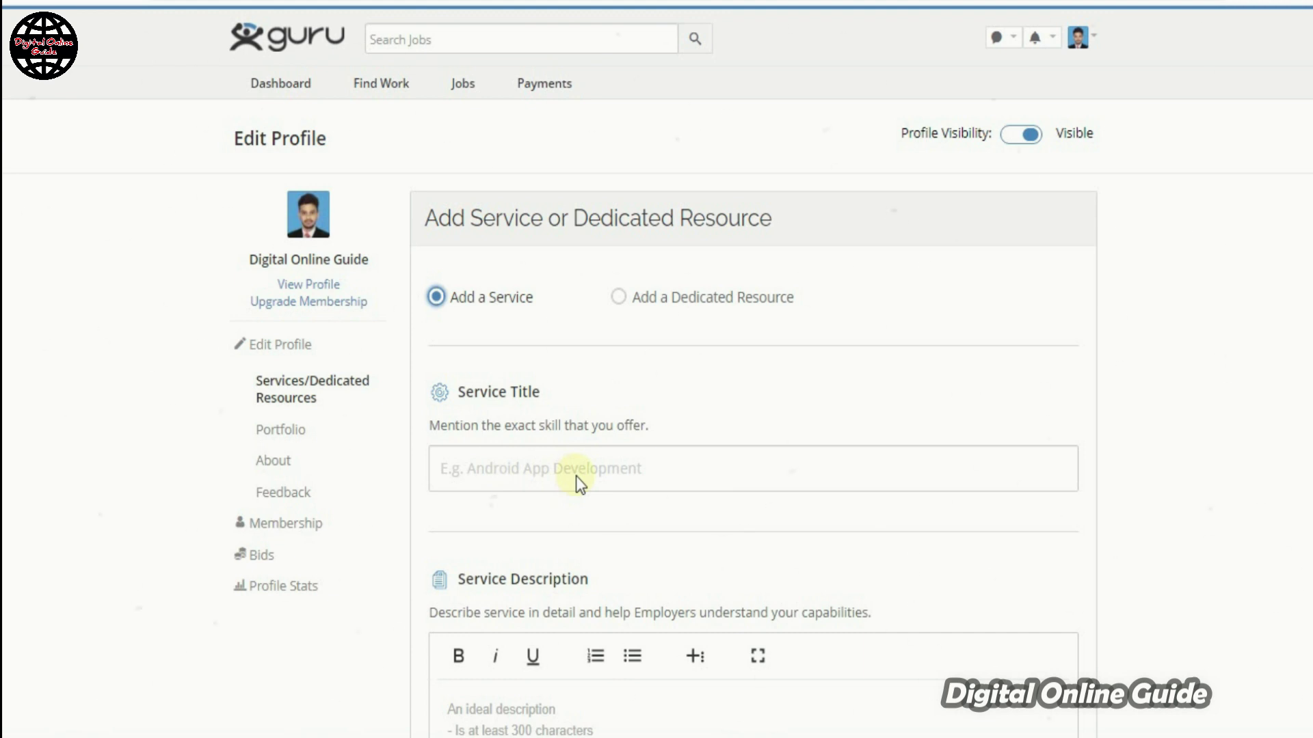
scroll(576, 475, down, 6)
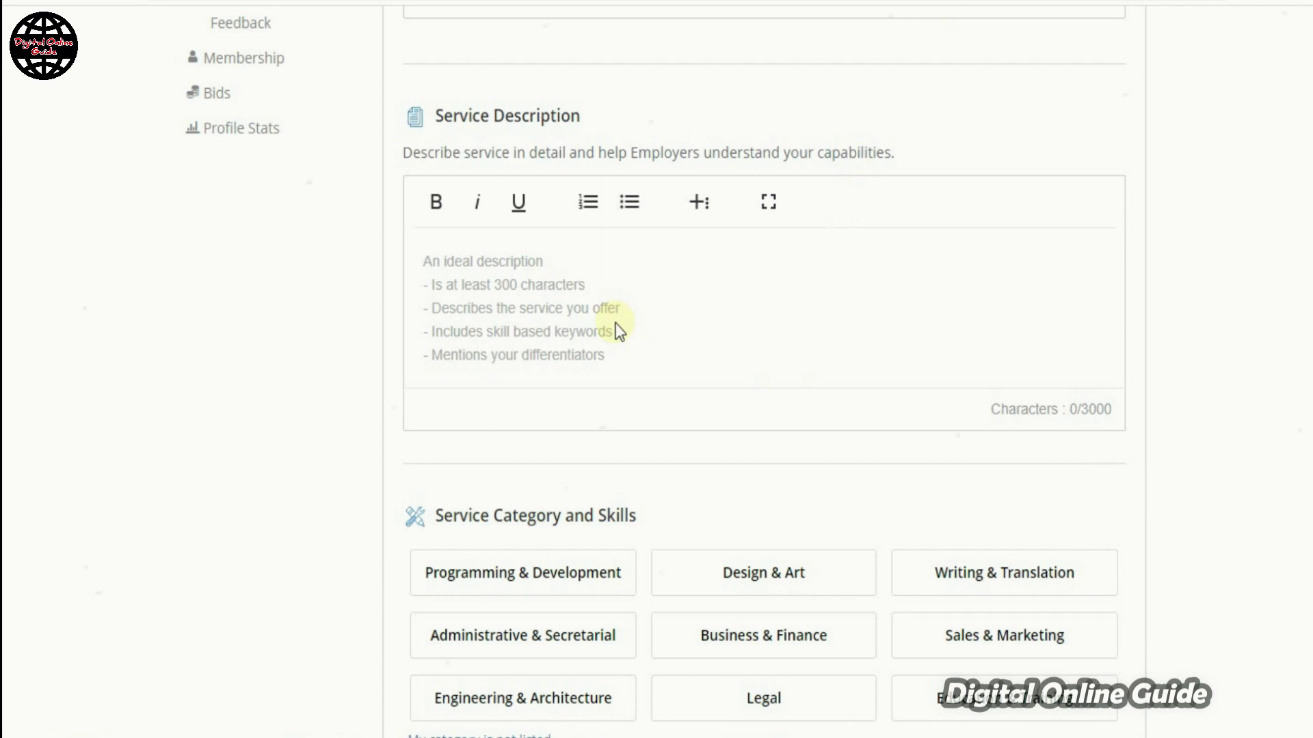
scroll(619, 332, down, 6)
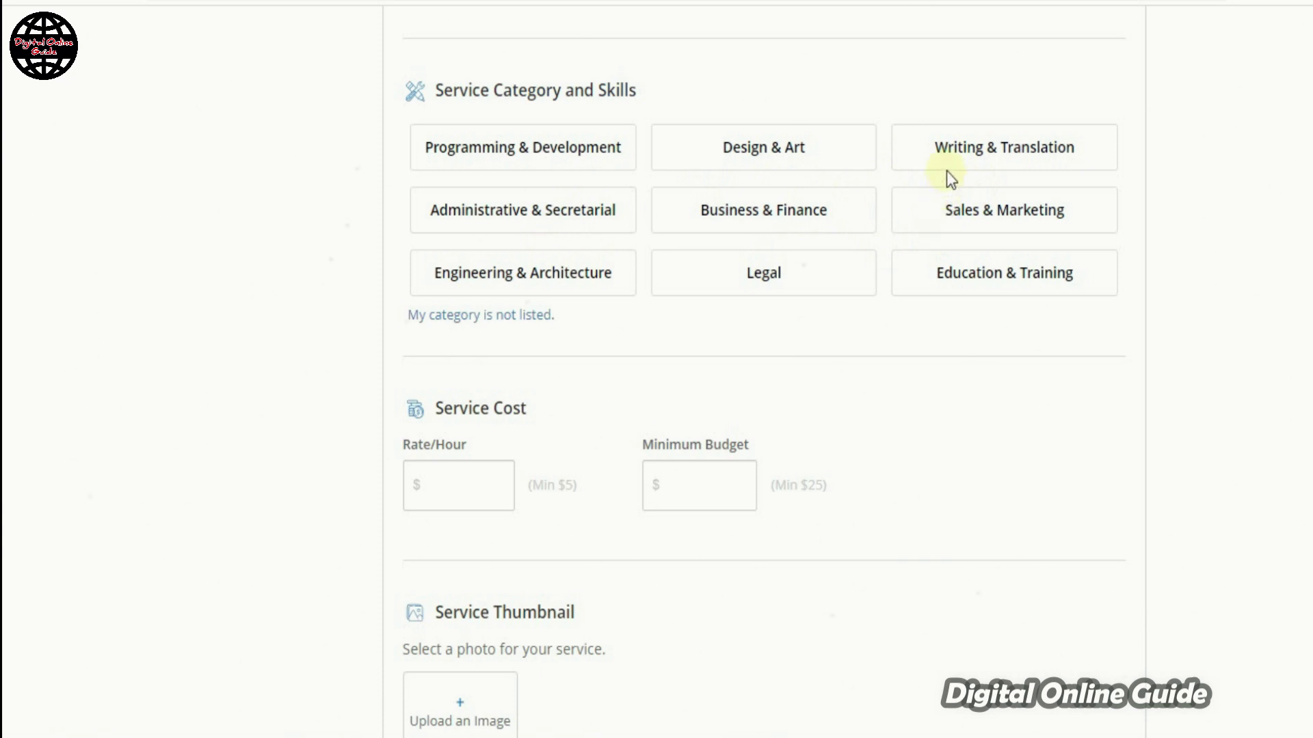
Set the service category to Design & Art and publish the service
click(1046, 160)
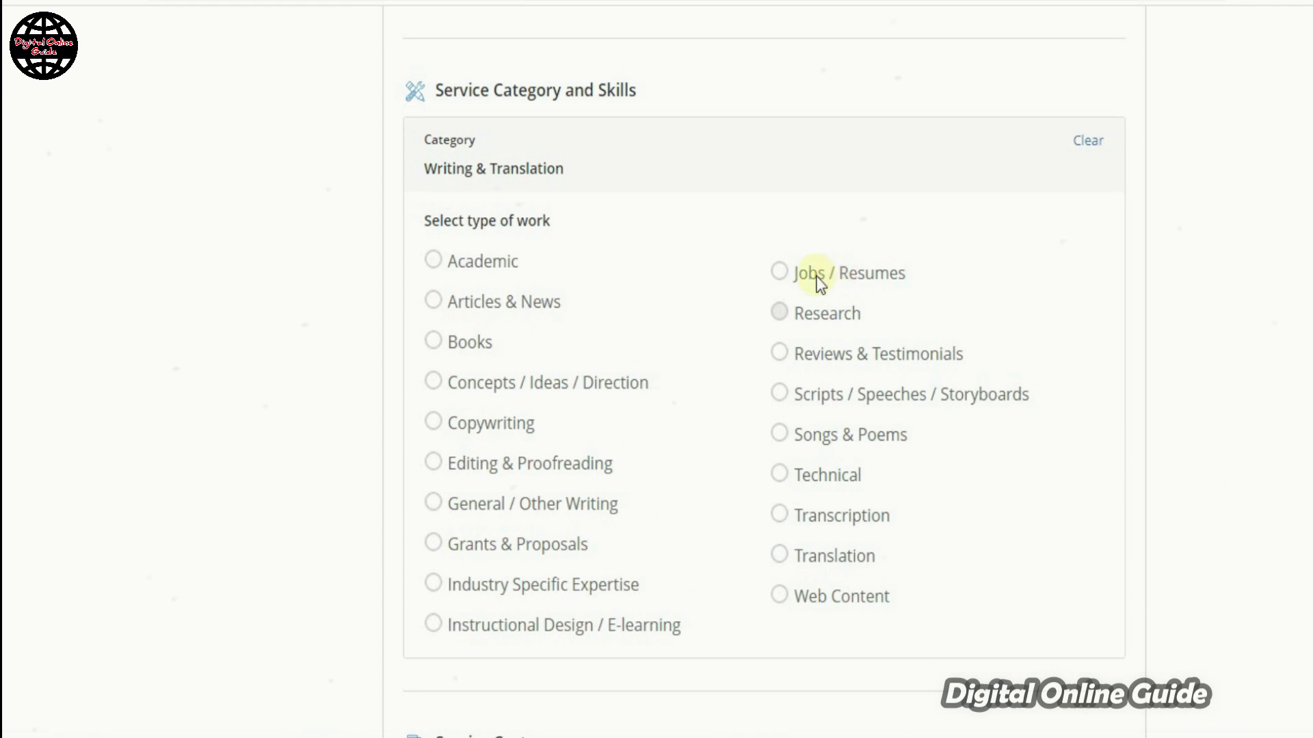
click(788, 278)
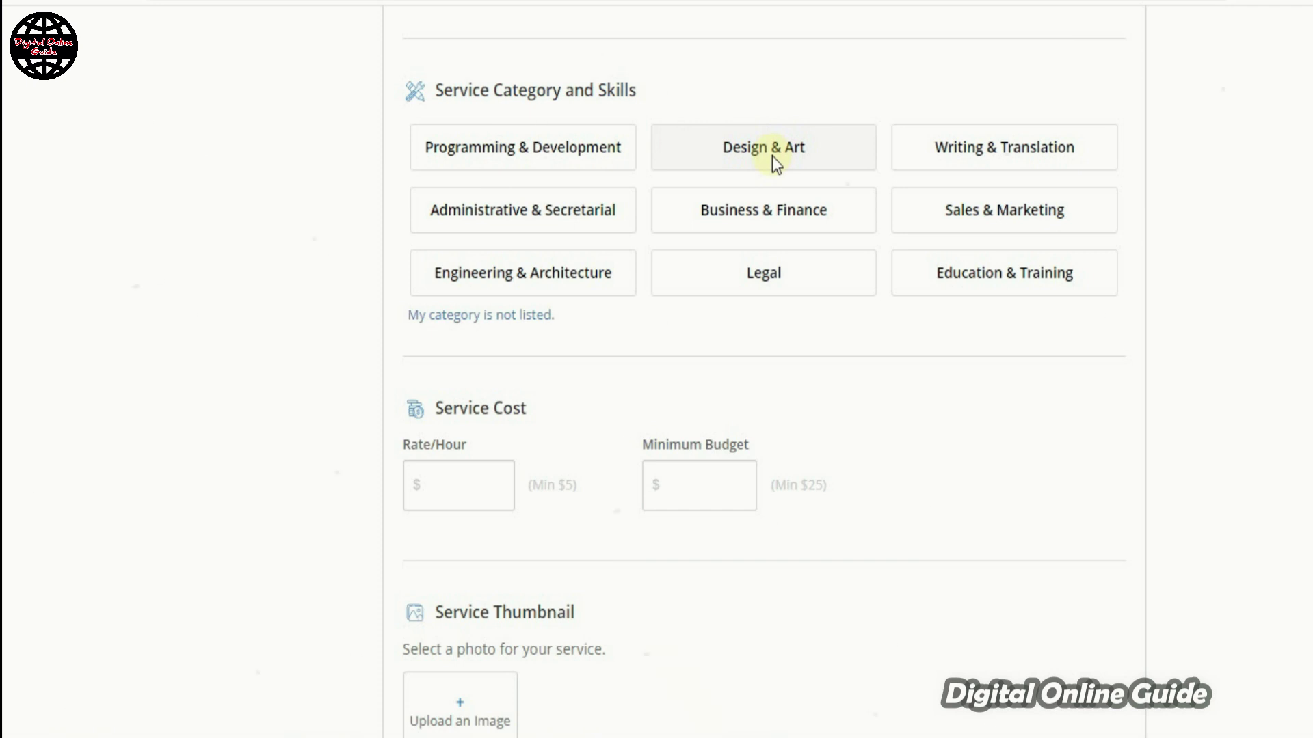
click(772, 155)
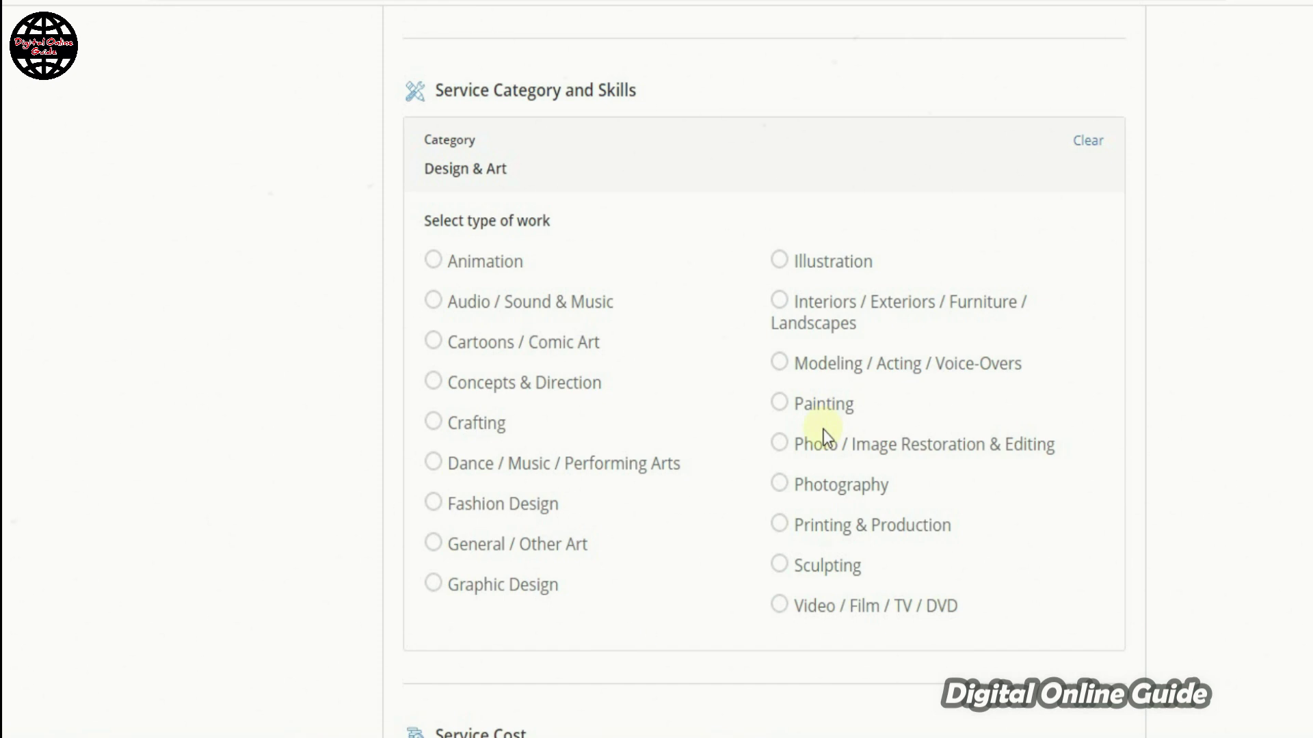
scroll(555, 130, down, 9)
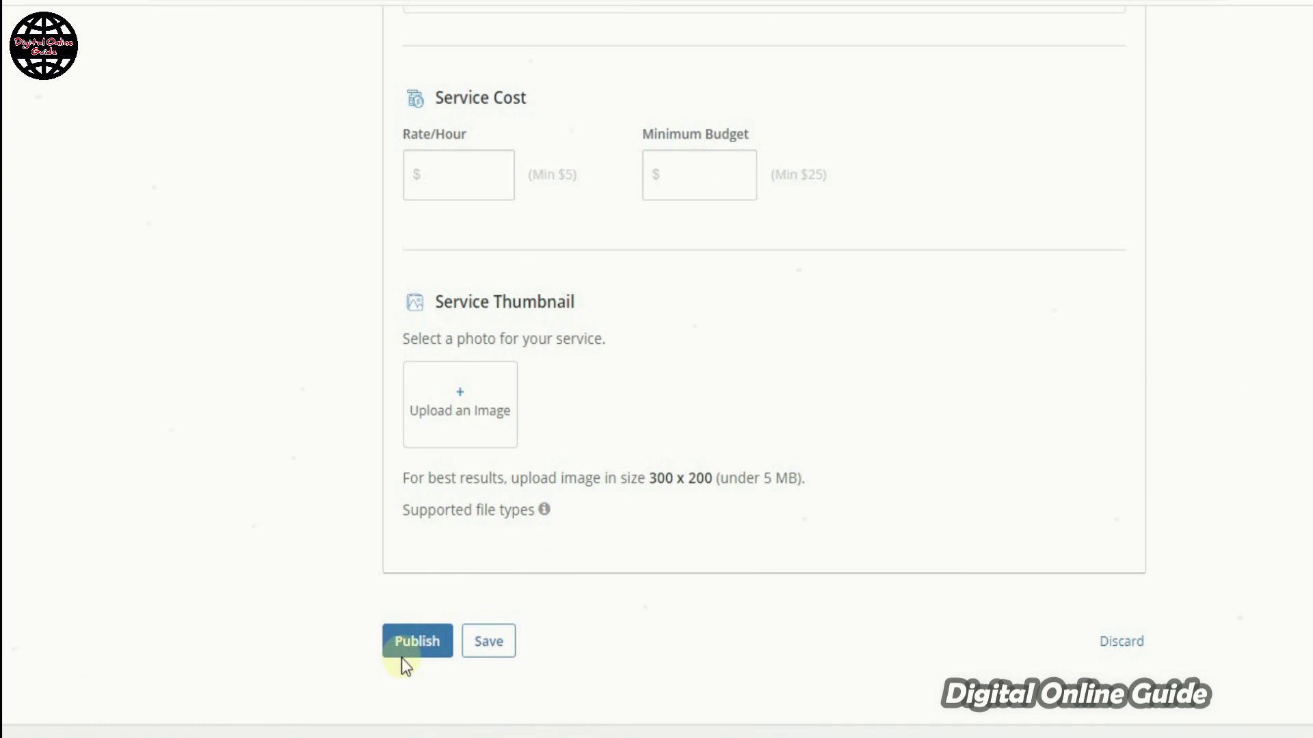
click(417, 641)
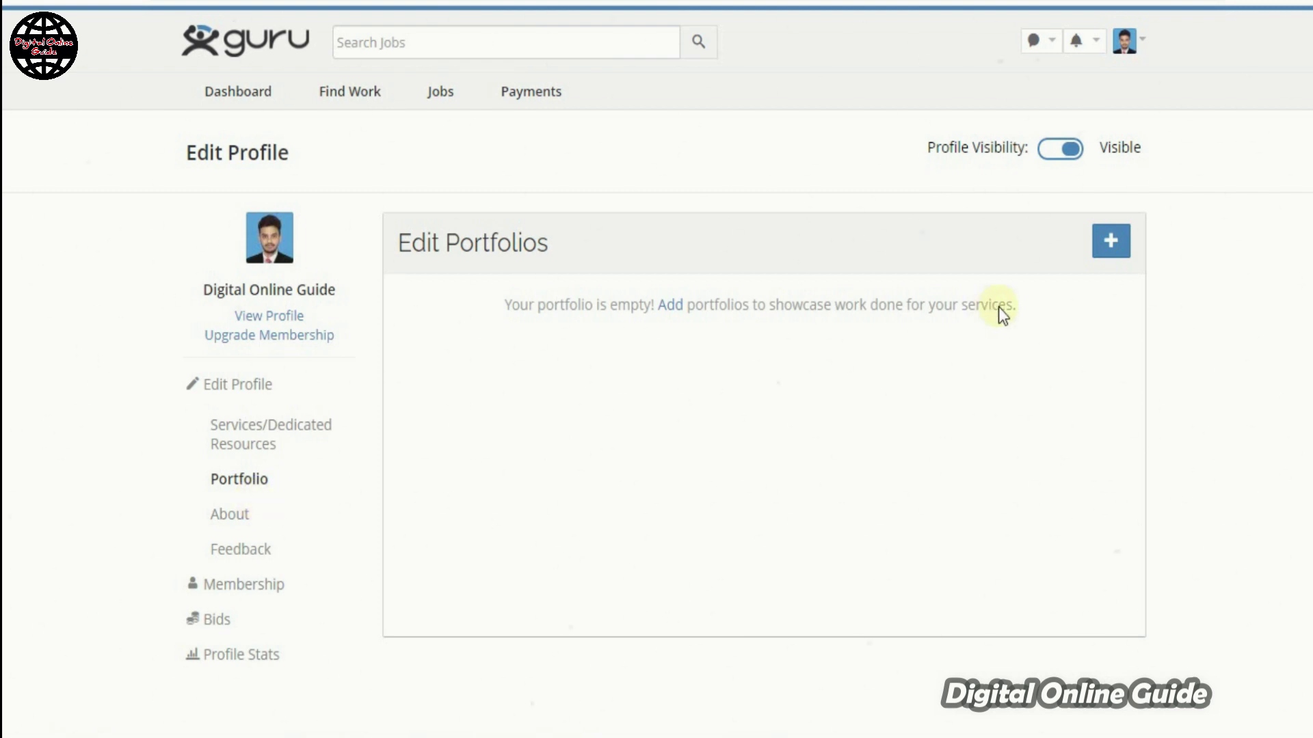
Create a new portfolio titled "Data Entry and Typing"
click(1115, 259)
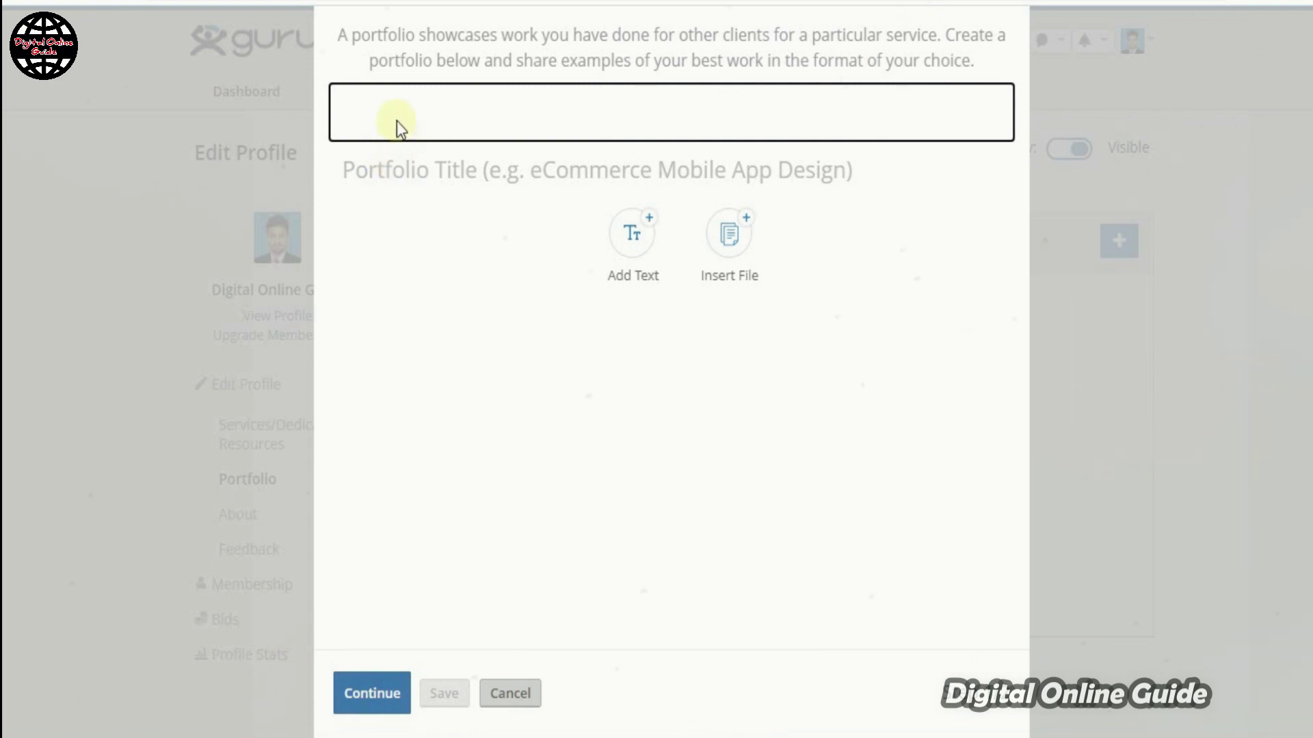
text(Data Entry and Typing)
key(Return)
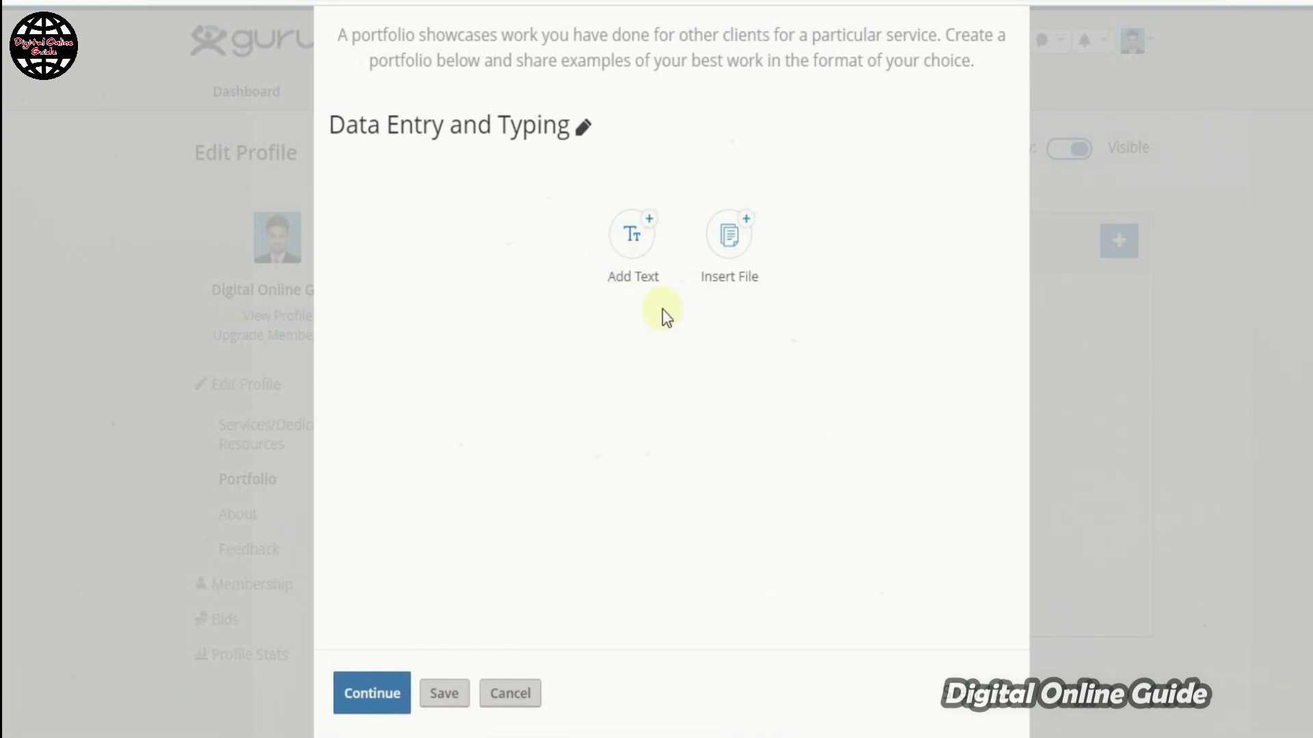
Try adding a text block and a file to the portfolio, and continue to its cover image and skills details
click(628, 275)
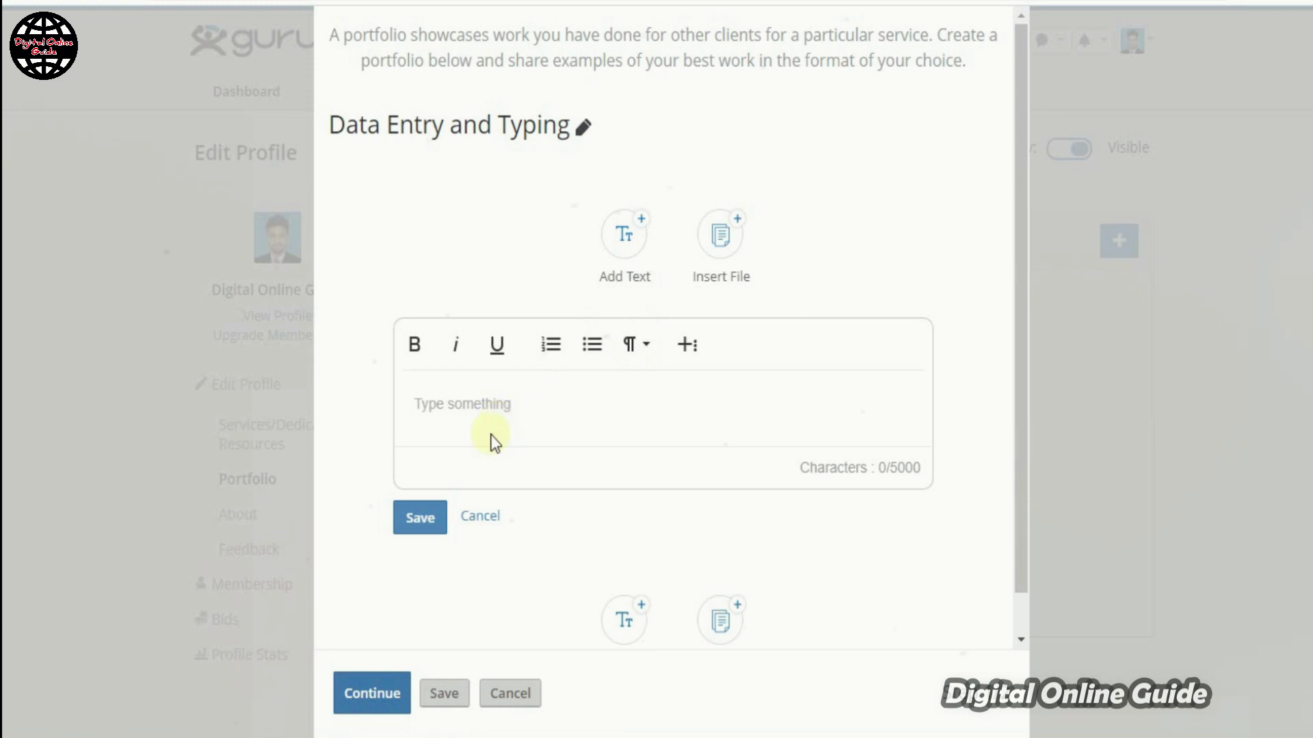
click(420, 518)
click(723, 239)
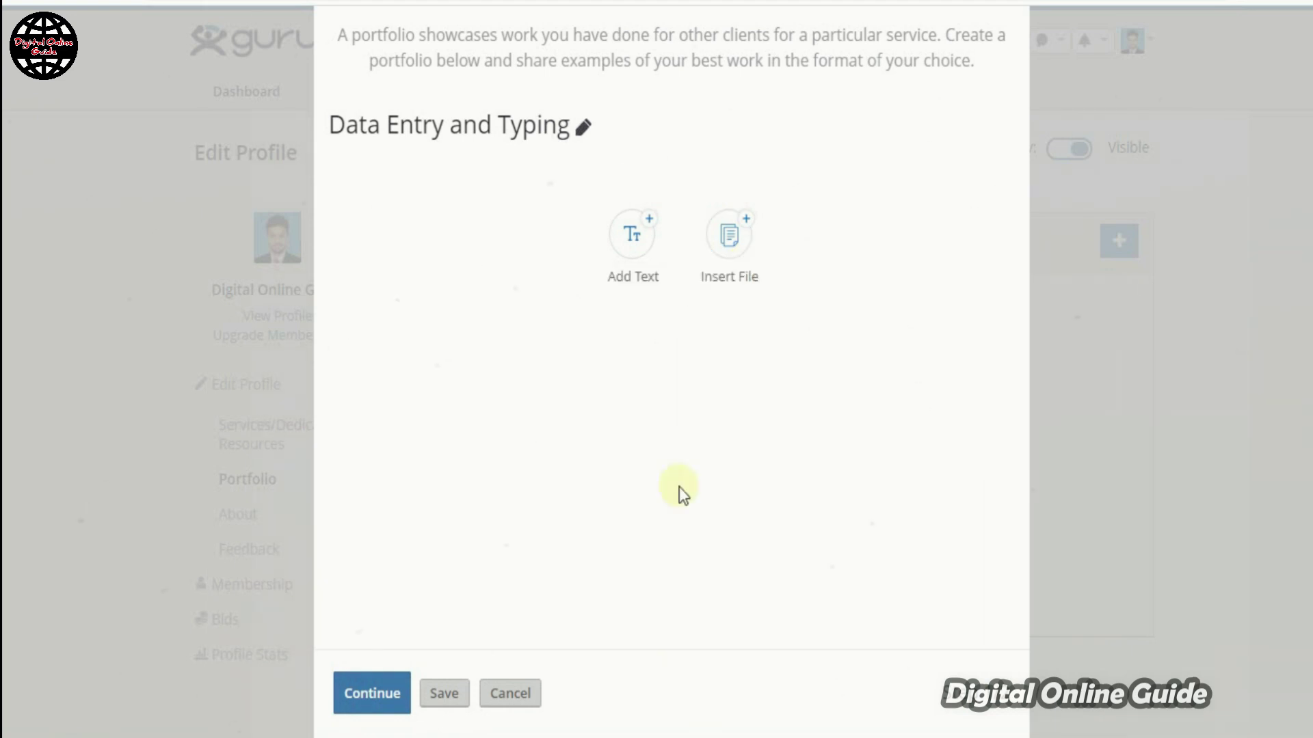
click(350, 703)
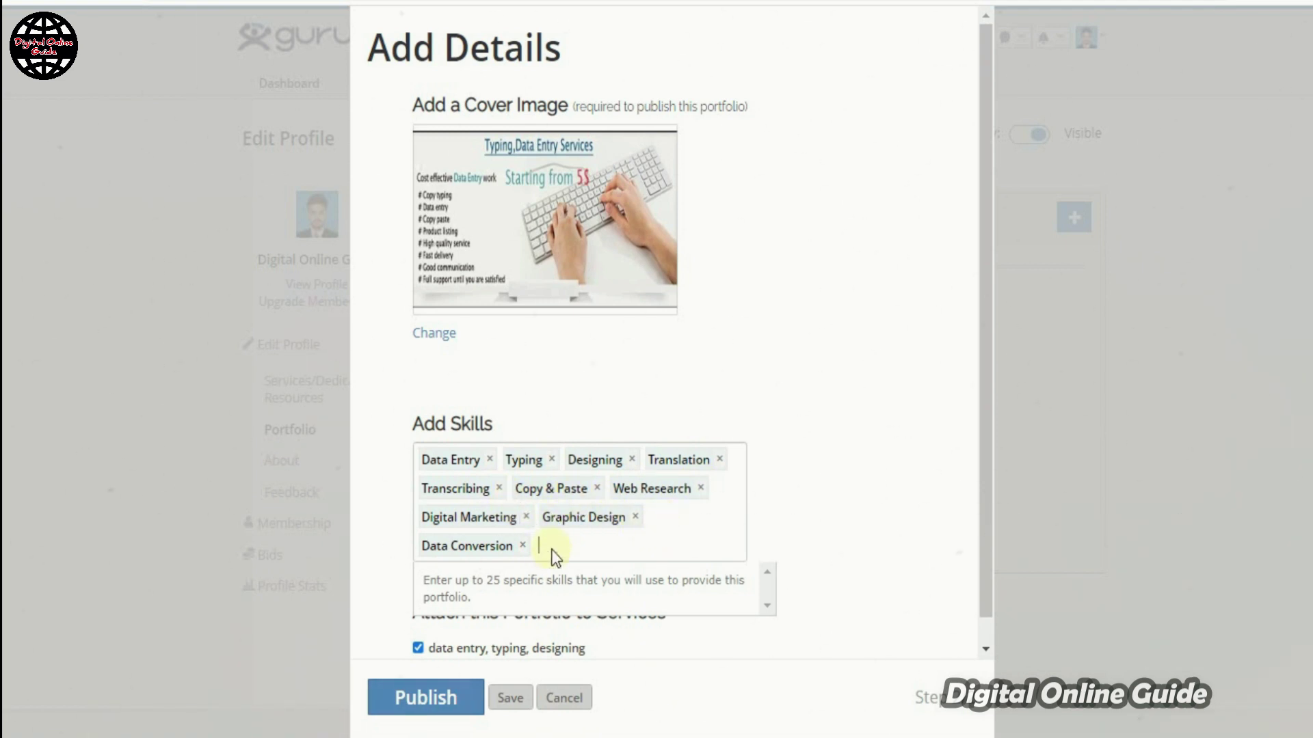
click(621, 265)
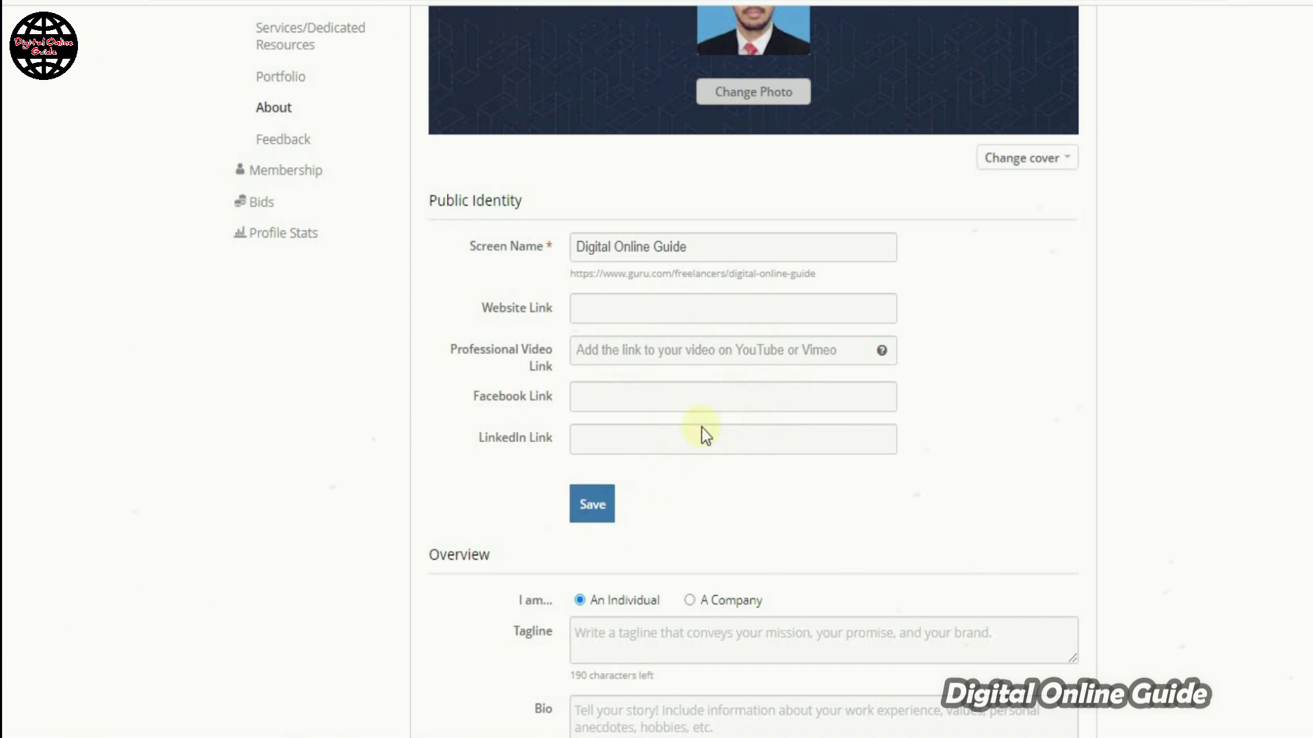
Search the freelance jobs in any category for Data Entry and open the Writing & Translation listing titled "Data entry"
scroll(701, 431, down, 7)
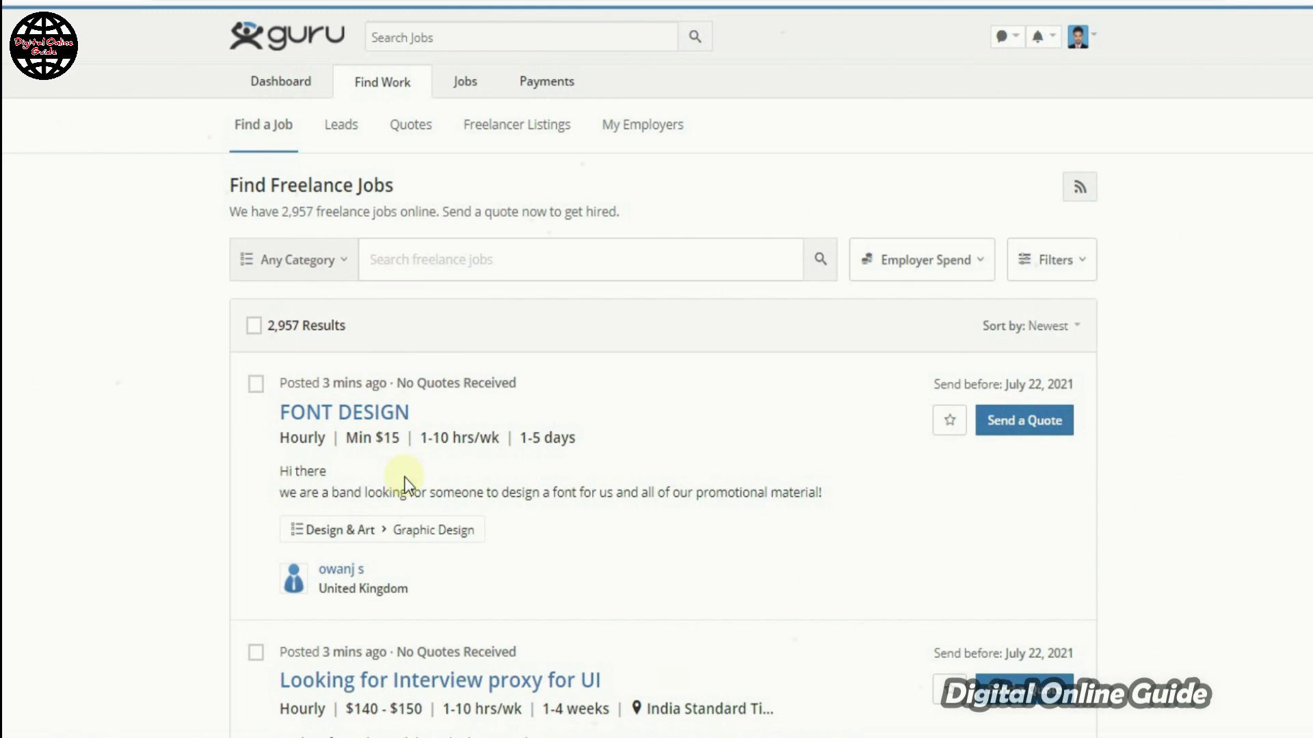
click(315, 265)
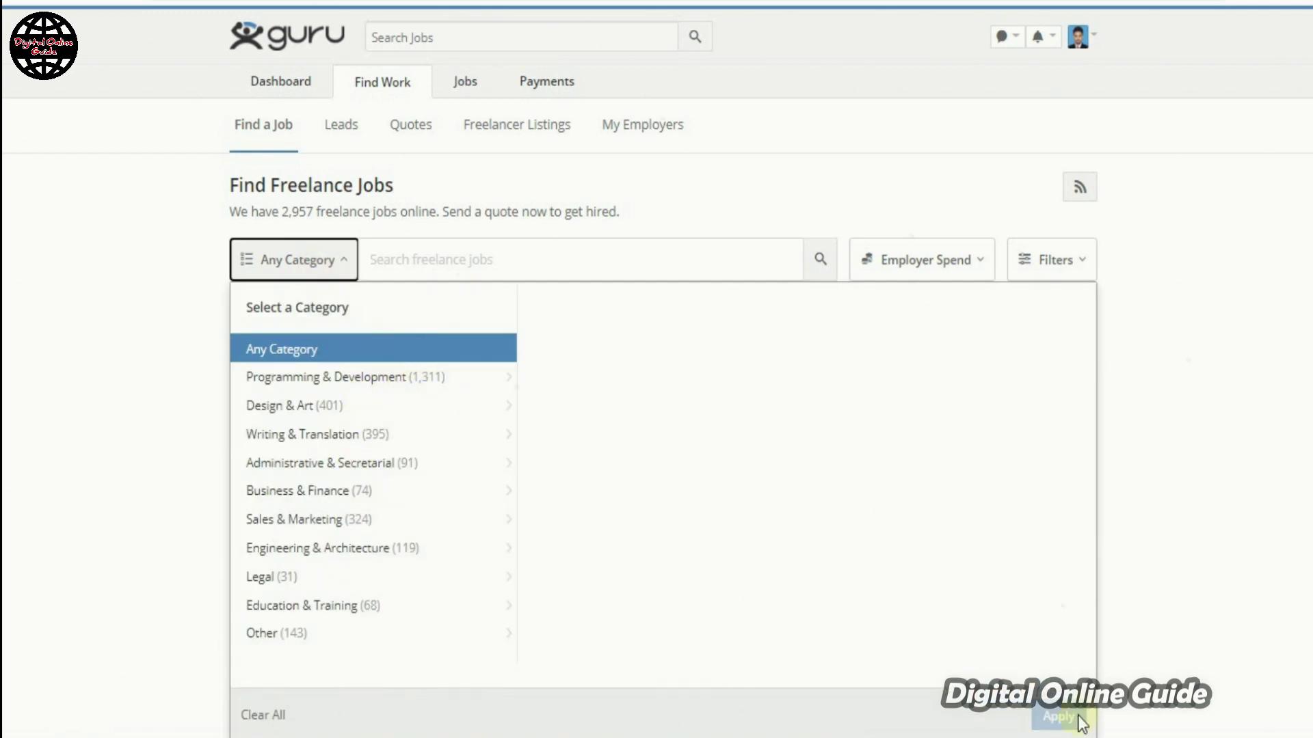
click(1058, 716)
click(427, 259)
text(data entry)
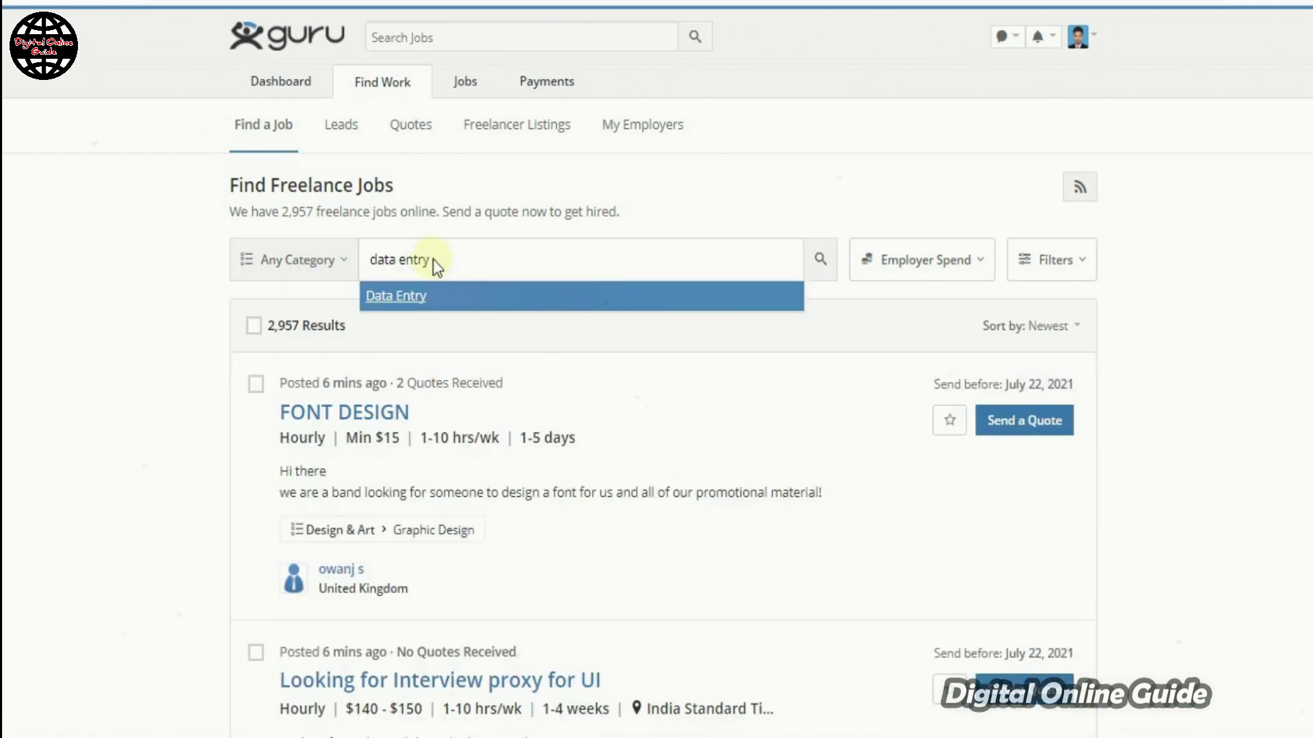
click(418, 306)
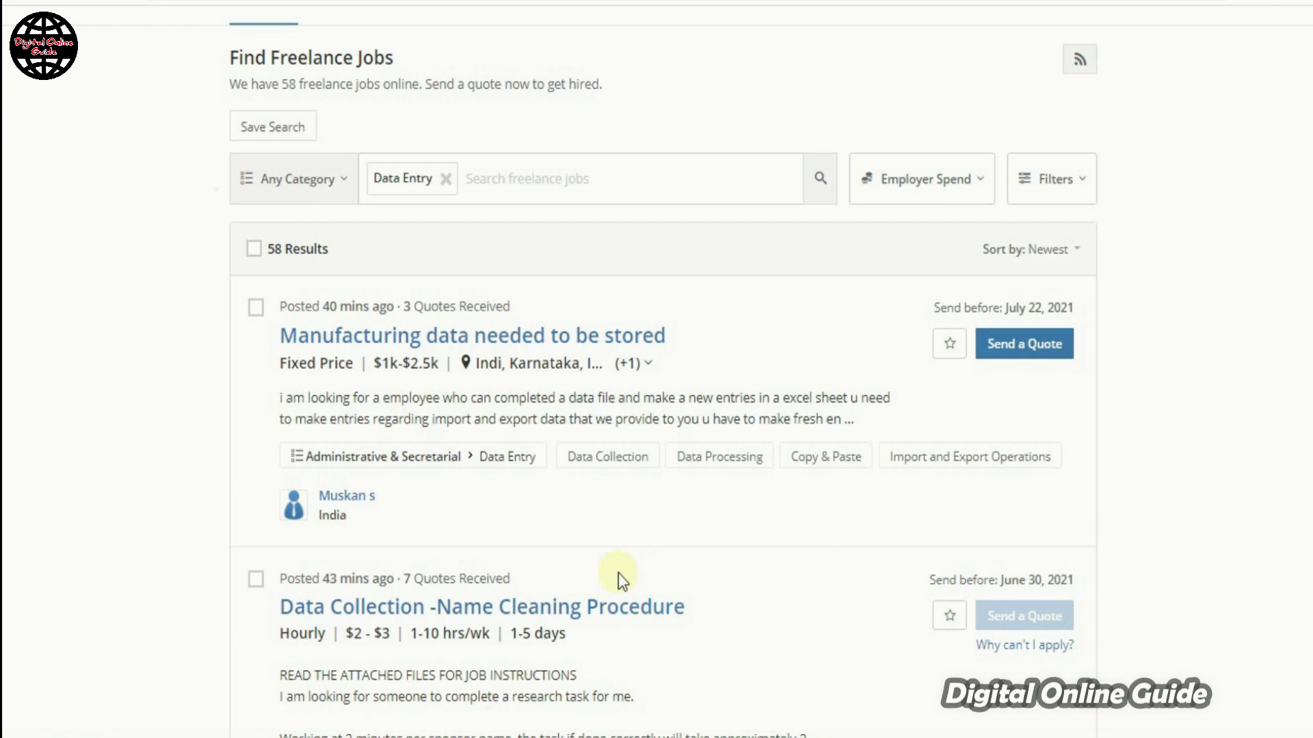
scroll(617, 571, down, 10)
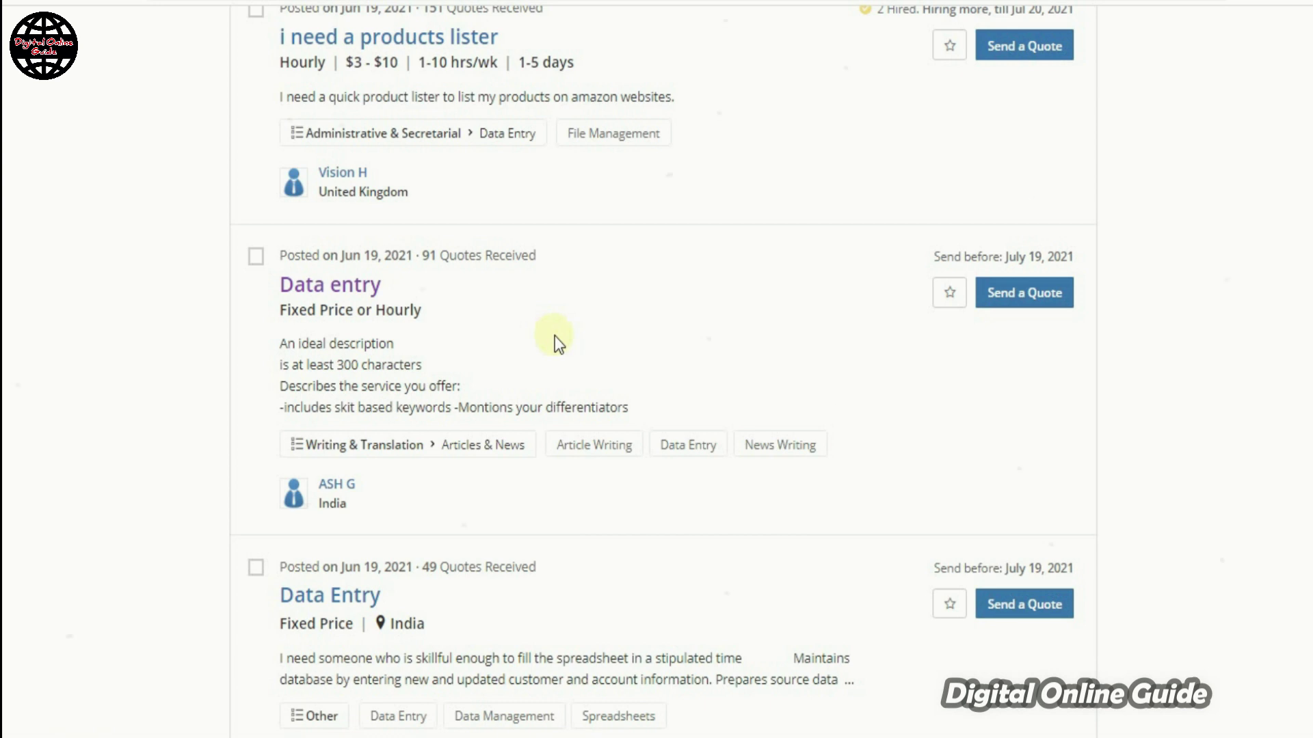
click(334, 306)
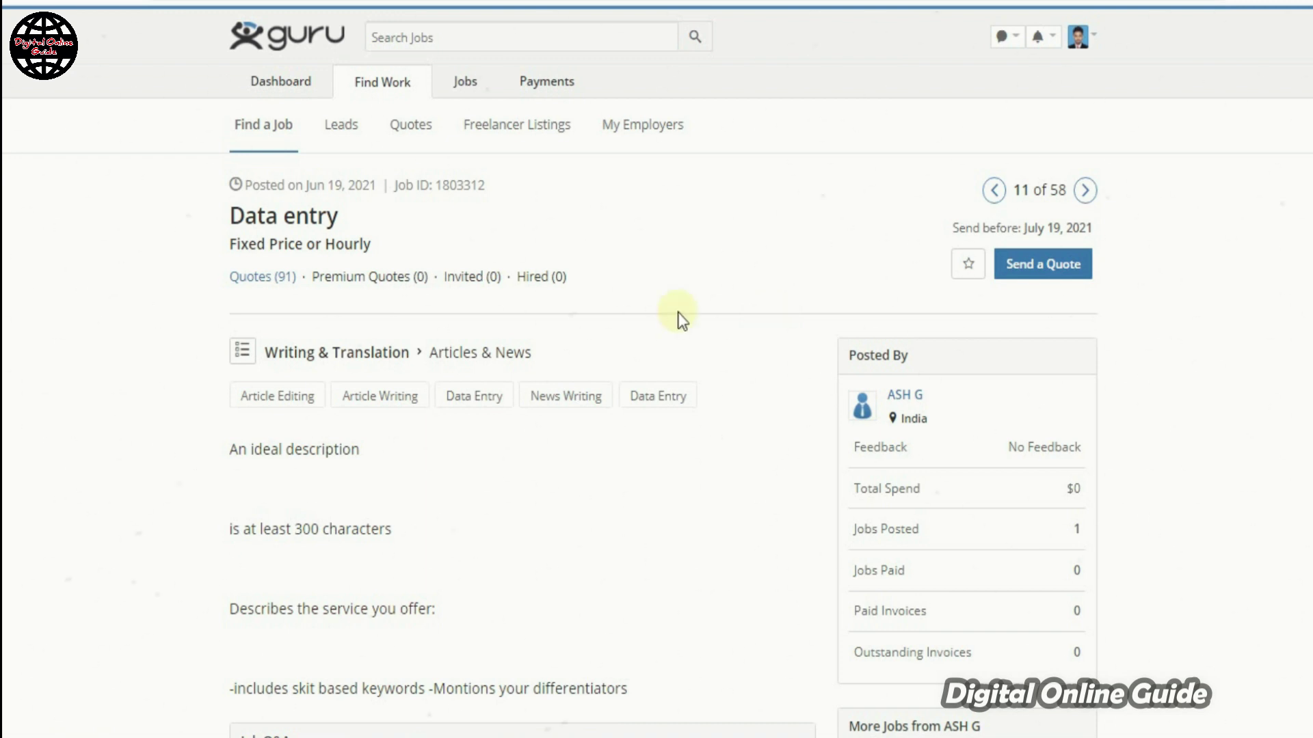
Open the Payments section to view the transfer methods that can be added
click(560, 89)
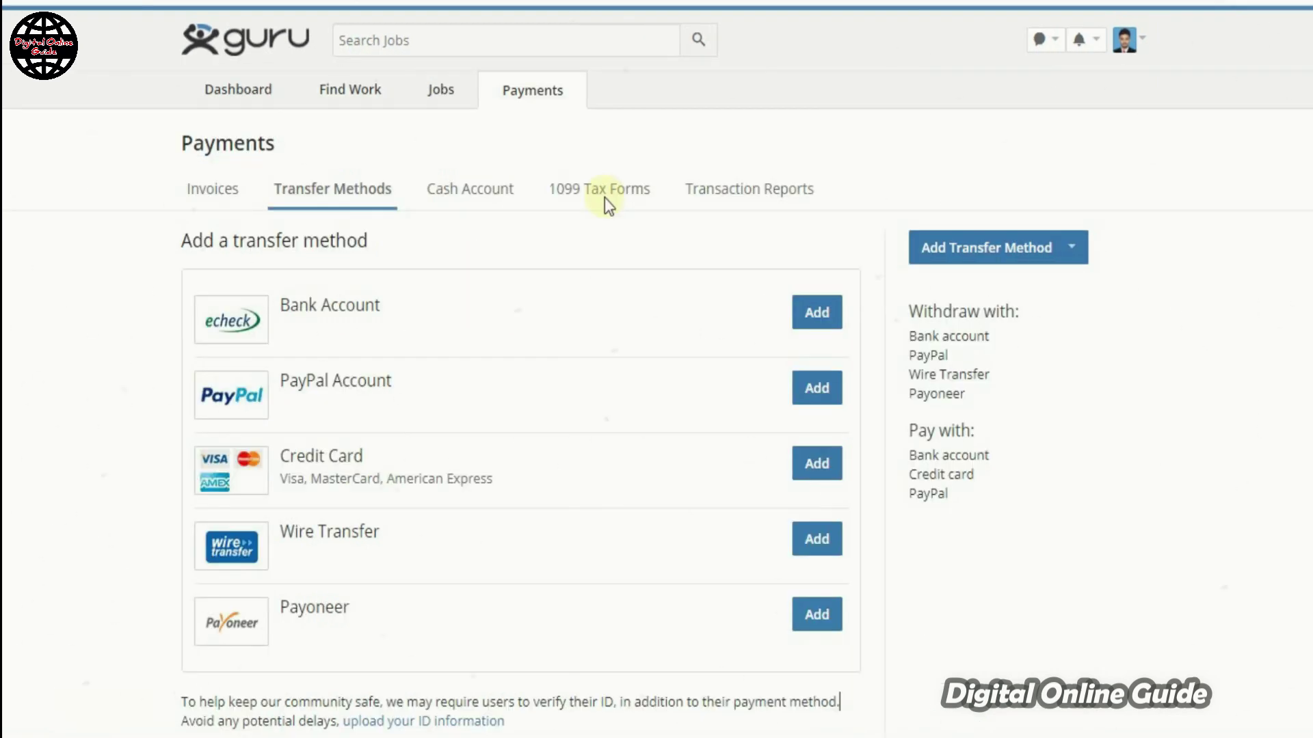